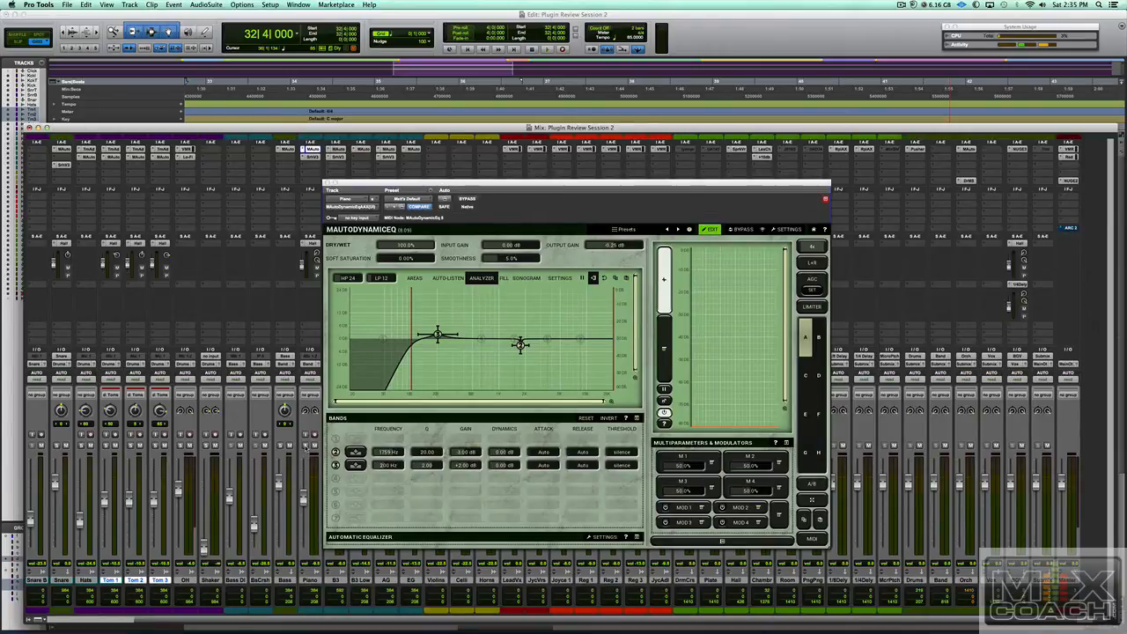
pyautogui.press('space')
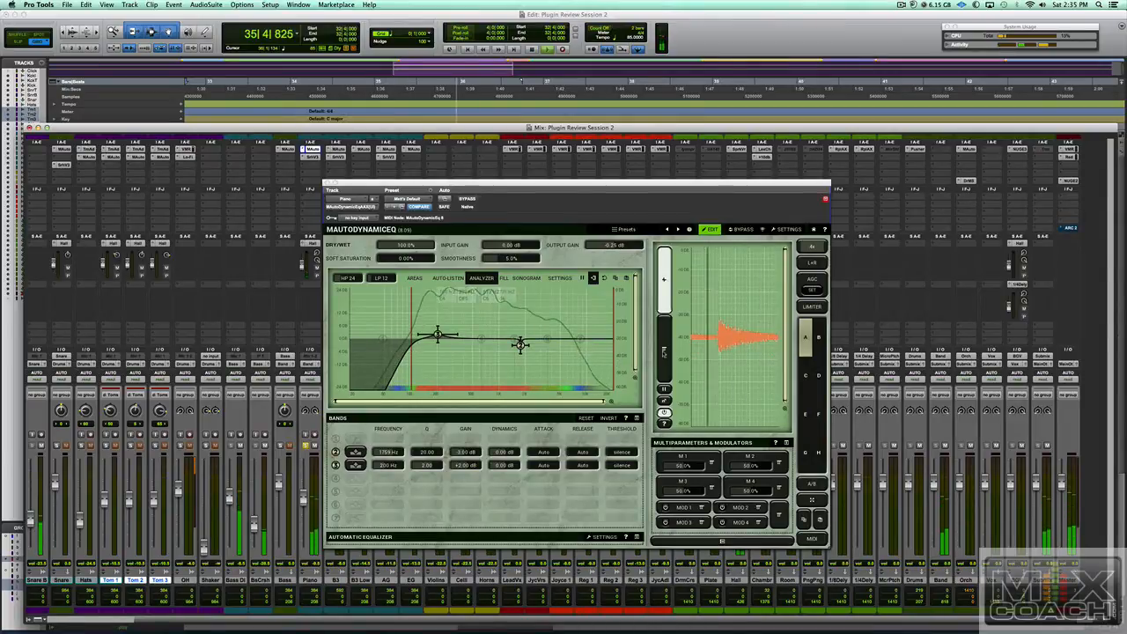
pyautogui.press('space')
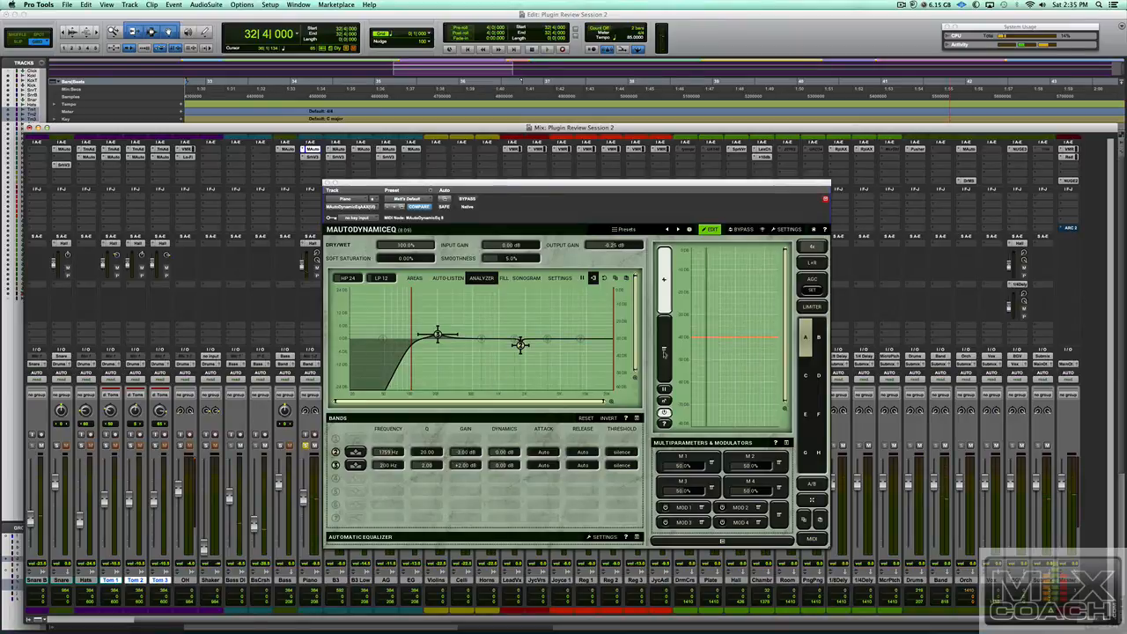
# - Switch the side display to input, side, output and width meters, audition briefly, then open Band 2 Settings
pyautogui.click(663, 278)
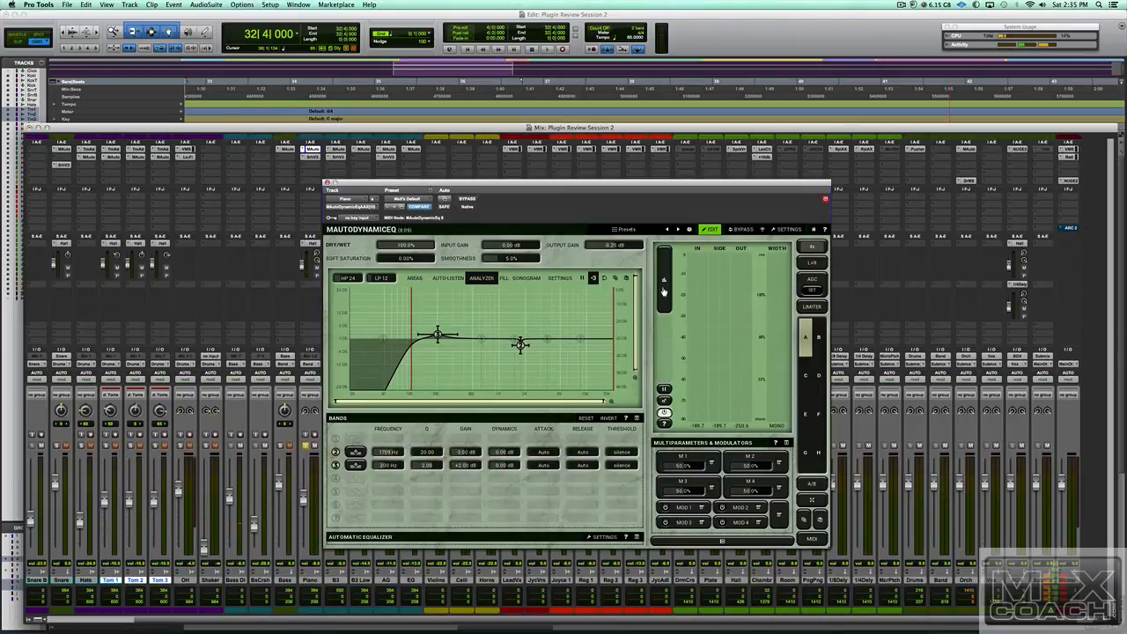
pyautogui.press('space')
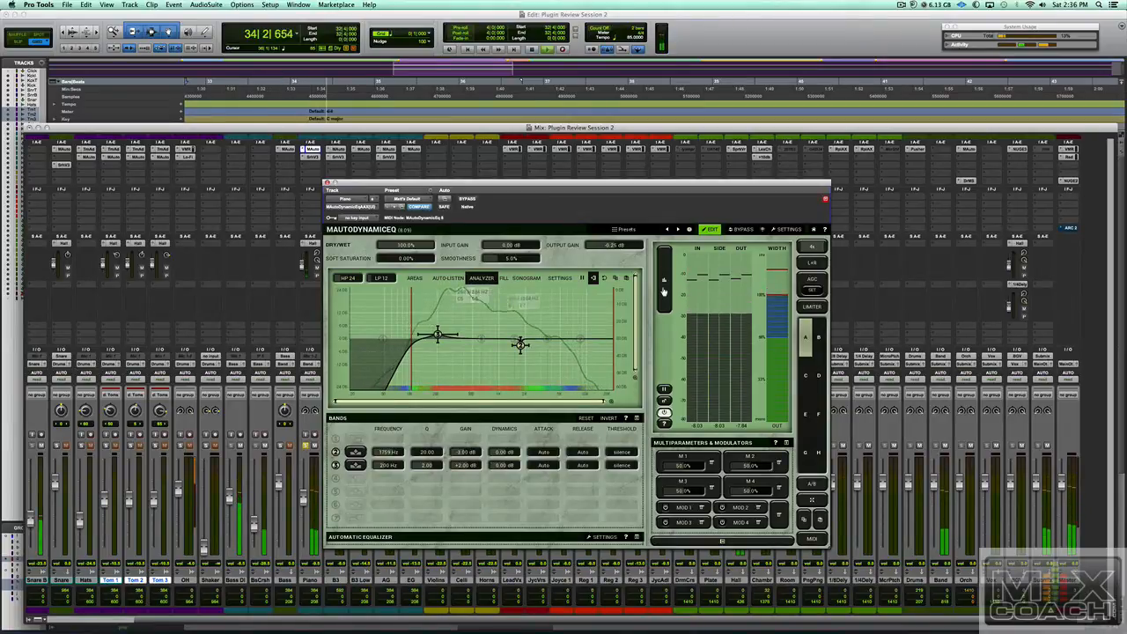
pyautogui.press('space')
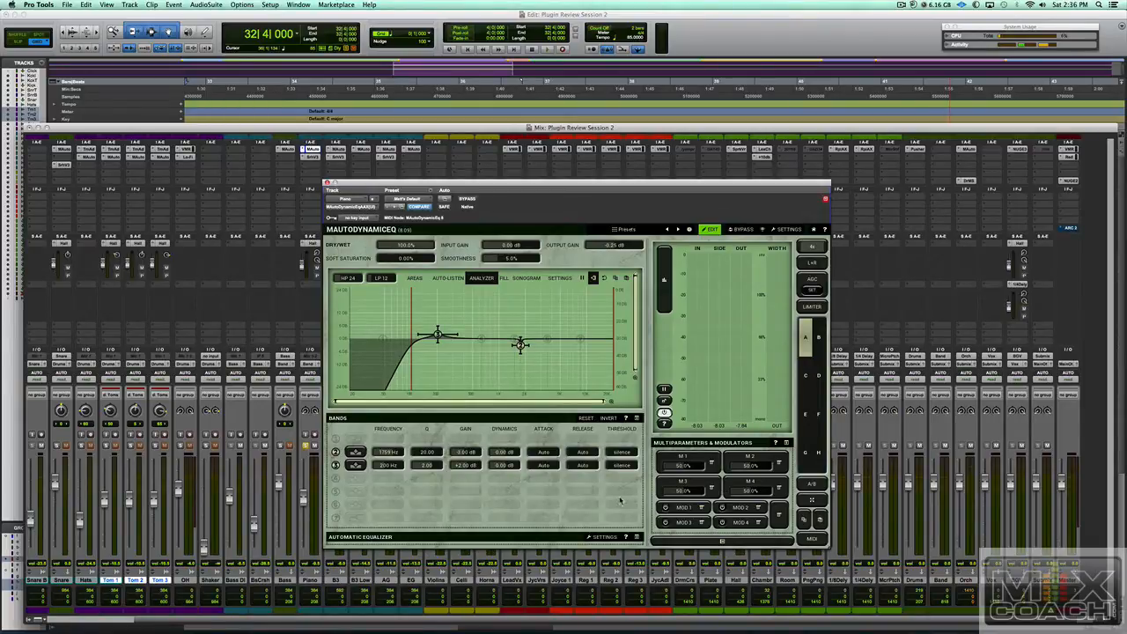
pyautogui.click(355, 451)
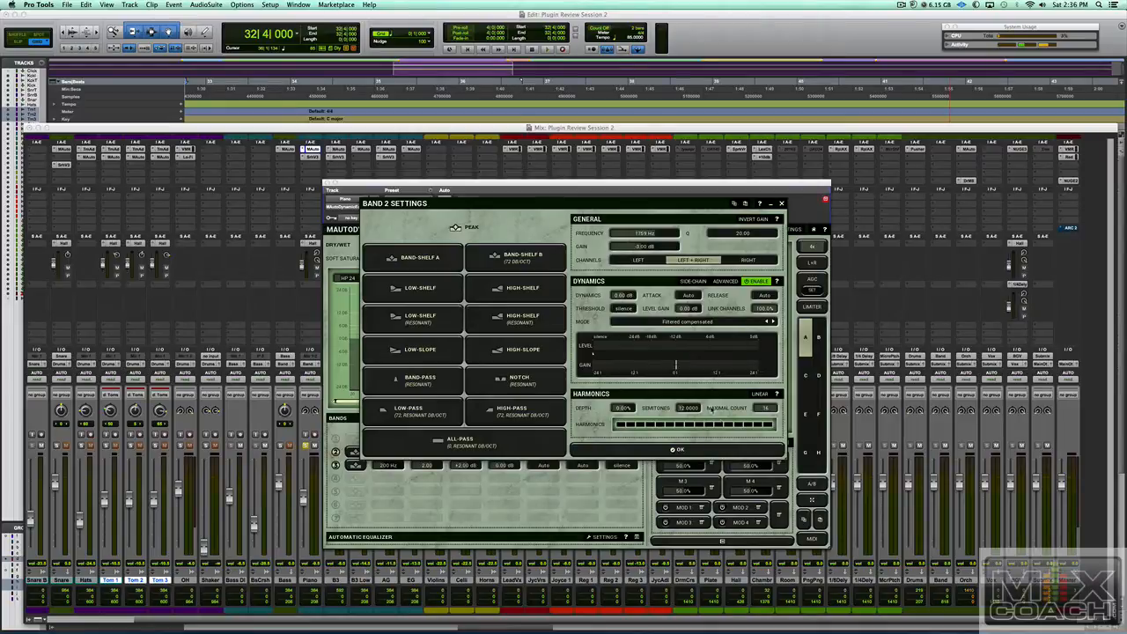
# - Confirm the Band 2 settings, leaving the second band at Q 2.00 and +2.00 dB gain
pyautogui.click(651, 453)
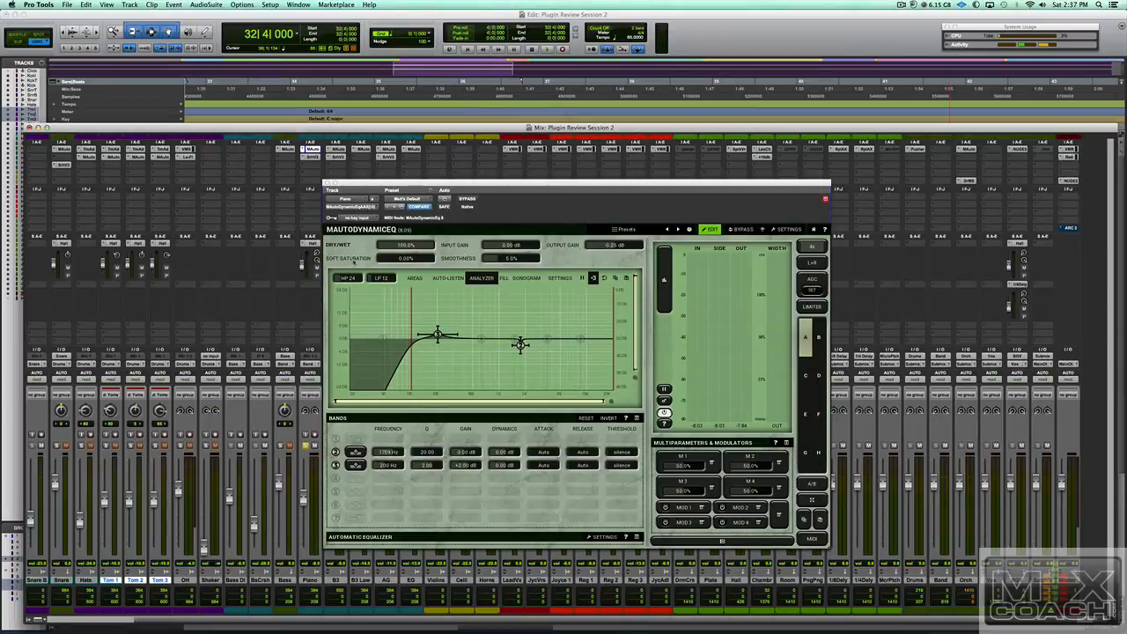
pyautogui.moveTo(396, 257); pyautogui.dragTo(369, 270)
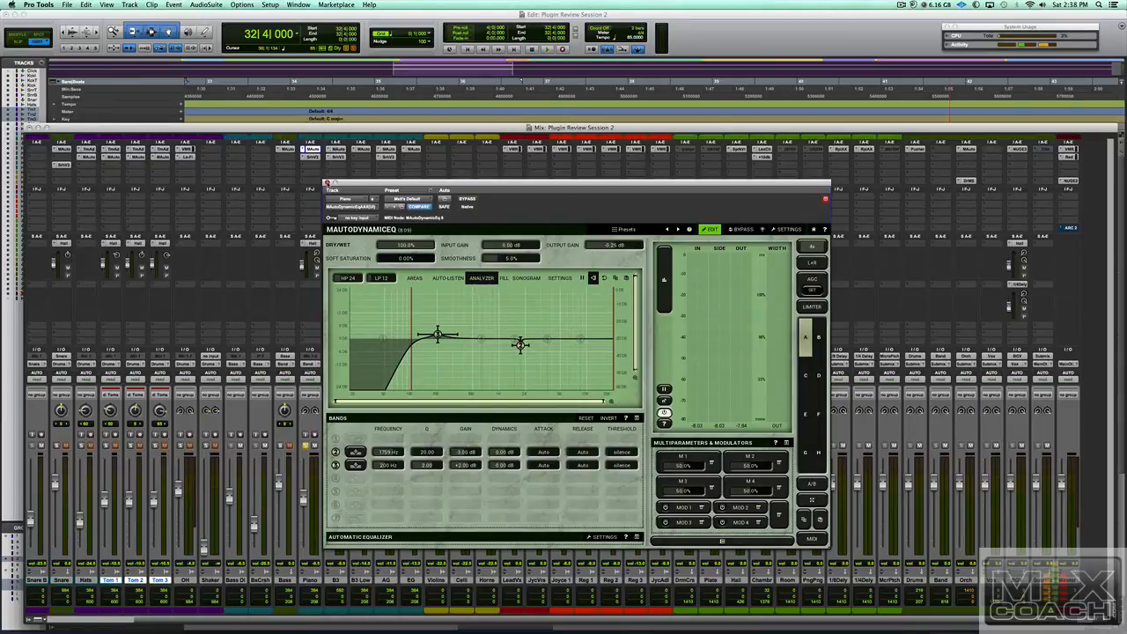
# - Close the MAutoDynamicEq window, start the mix playing, and select the Bass through EG tracks
pyautogui.click(327, 183)
pyautogui.press('space')
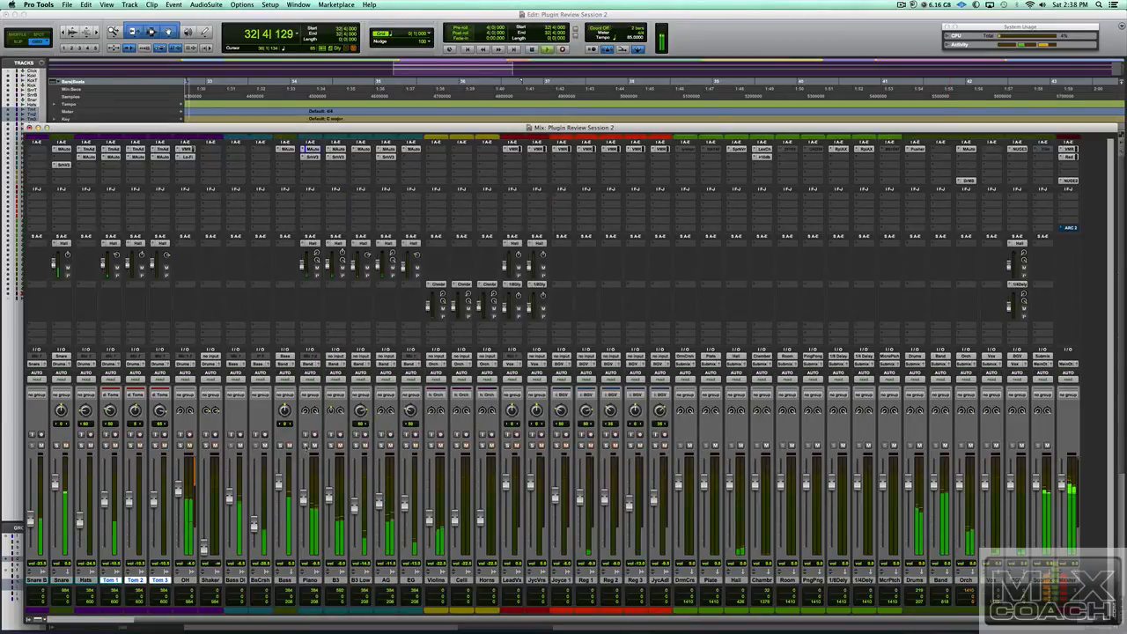
pyautogui.keyDown('shift'); pyautogui.click(285, 581); pyautogui.keyUp('shift')
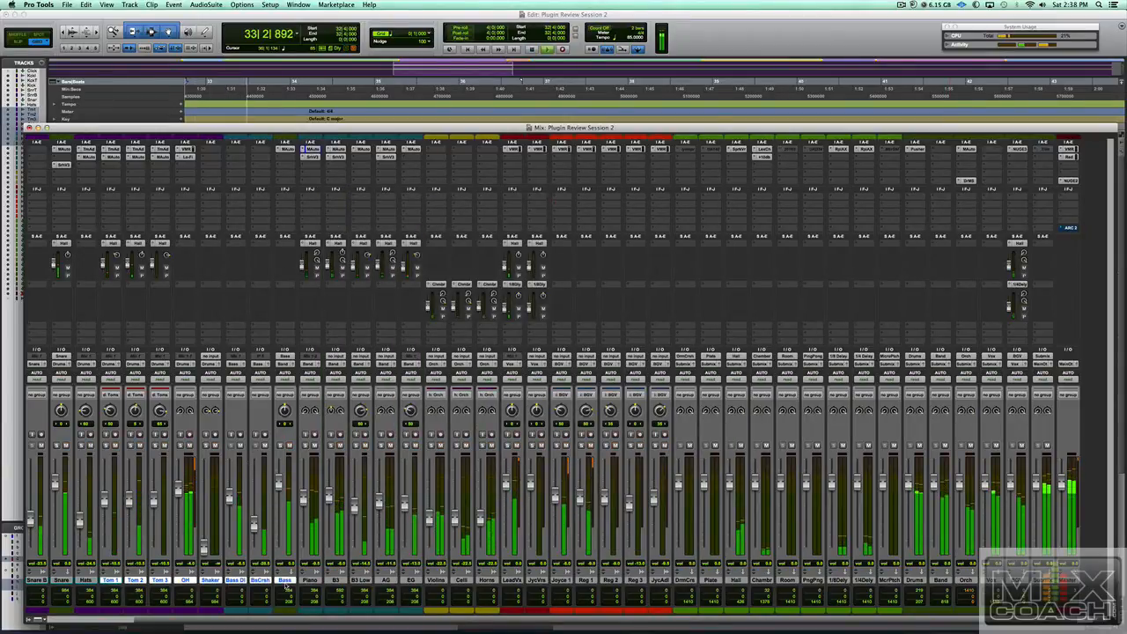
pyautogui.keyDown('alt'); pyautogui.click(285, 582); pyautogui.keyUp('alt')
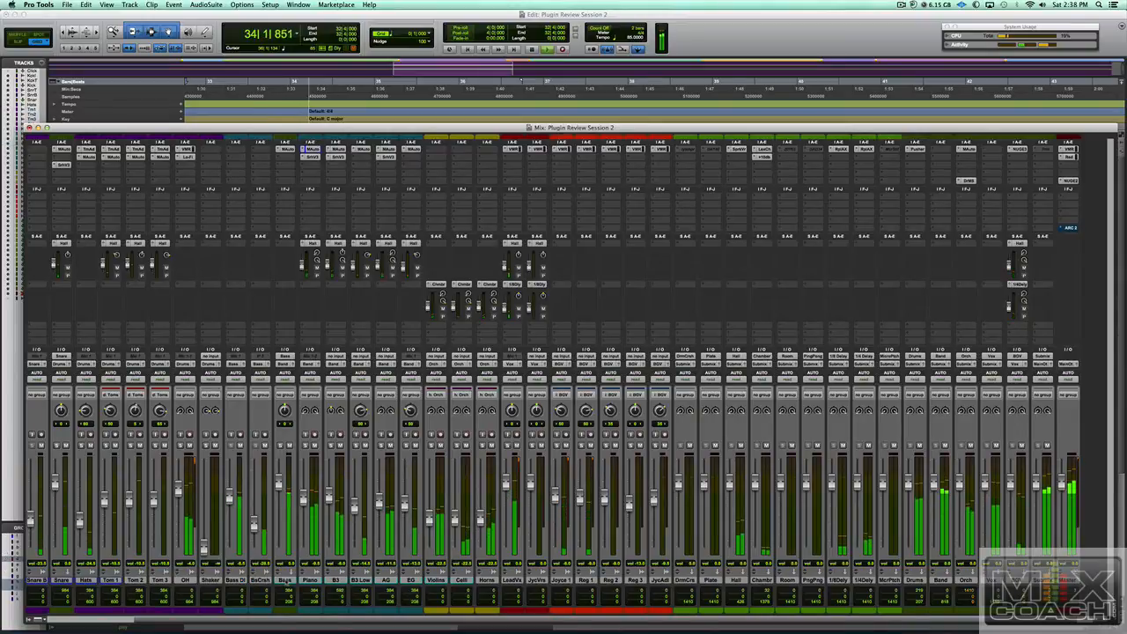
pyautogui.click(285, 581)
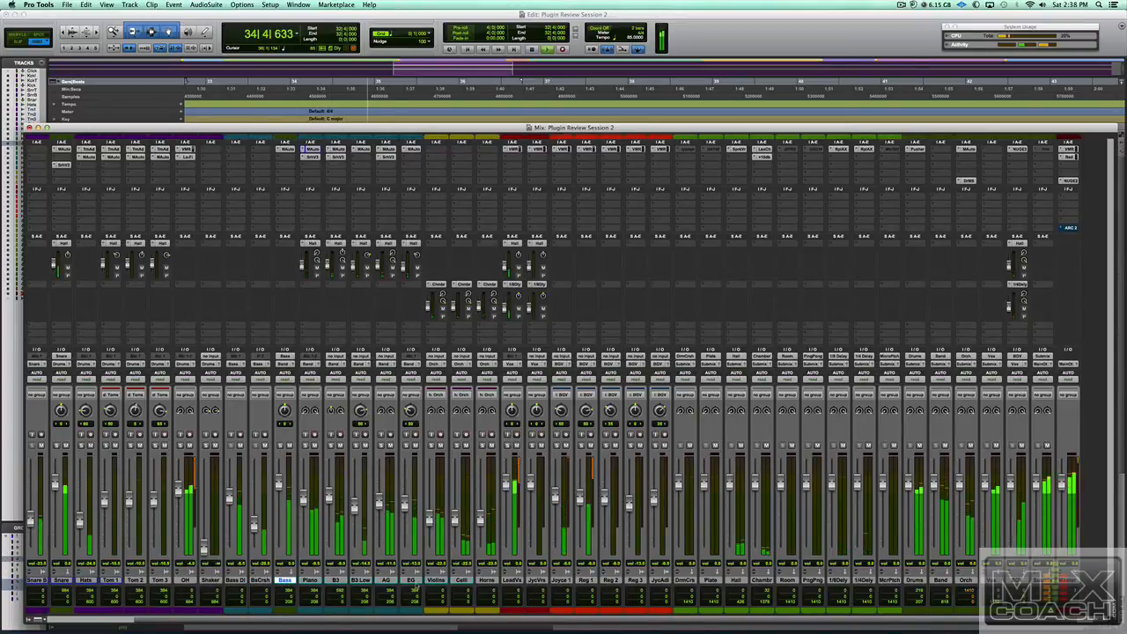
pyautogui.keyDown('shift'); pyautogui.click(410, 581); pyautogui.keyUp('shift')
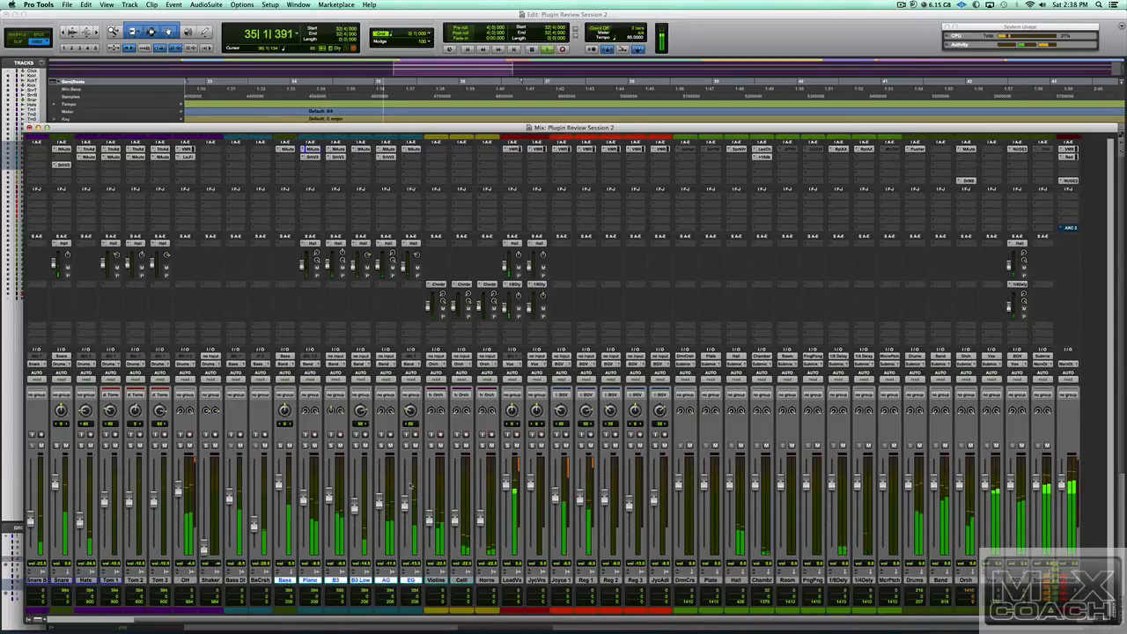
# - A/B the MAuto plugin on the selected tracks twice, stop playback, then open AG's MAutoDynamicEq
pyautogui.keyDown('alt'); pyautogui.keyDown('shift'); pyautogui.keyDown('super'); pyautogui.click(387, 150); pyautogui.keyUp('super'); pyautogui.keyUp('shift'); pyautogui.keyUp('alt')
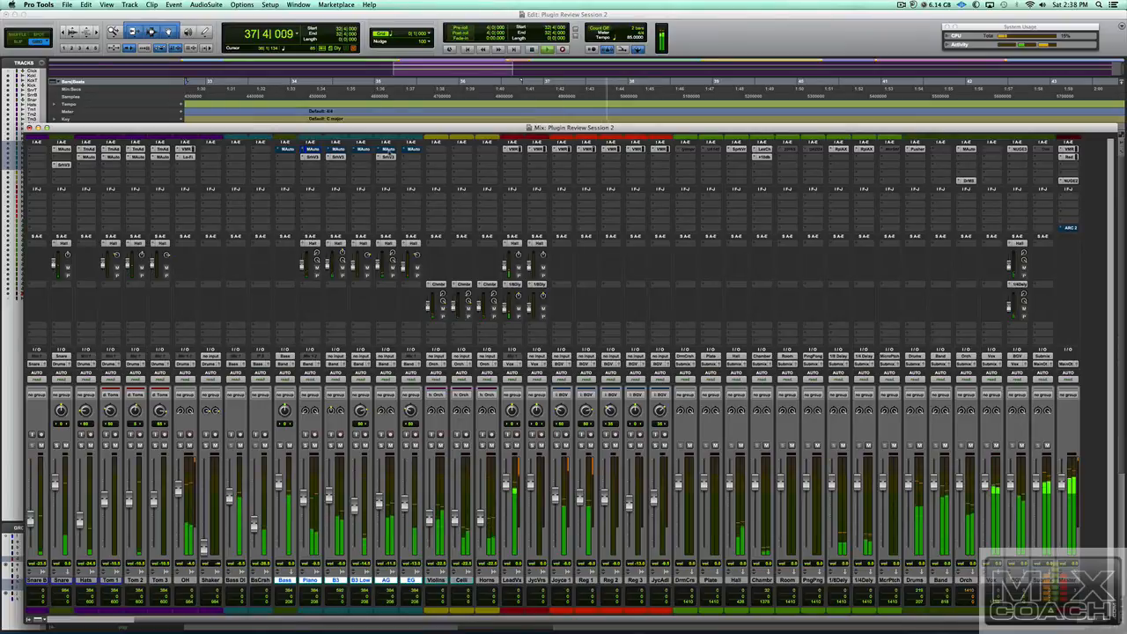
pyautogui.keyDown('alt'); pyautogui.keyDown('shift'); pyautogui.keyDown('super'); pyautogui.click(387, 152); pyautogui.keyUp('super'); pyautogui.keyUp('shift'); pyautogui.keyUp('alt')
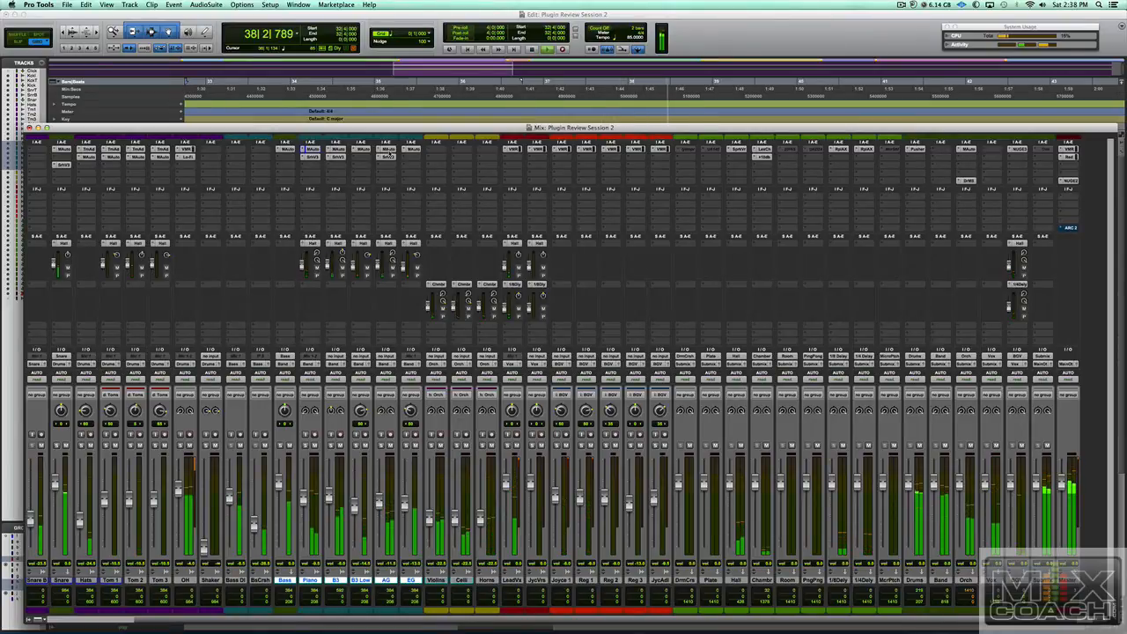
pyautogui.keyDown('alt'); pyautogui.keyDown('shift'); pyautogui.keyDown('super'); pyautogui.click(389, 151); pyautogui.keyUp('super'); pyautogui.keyUp('shift'); pyautogui.keyUp('alt')
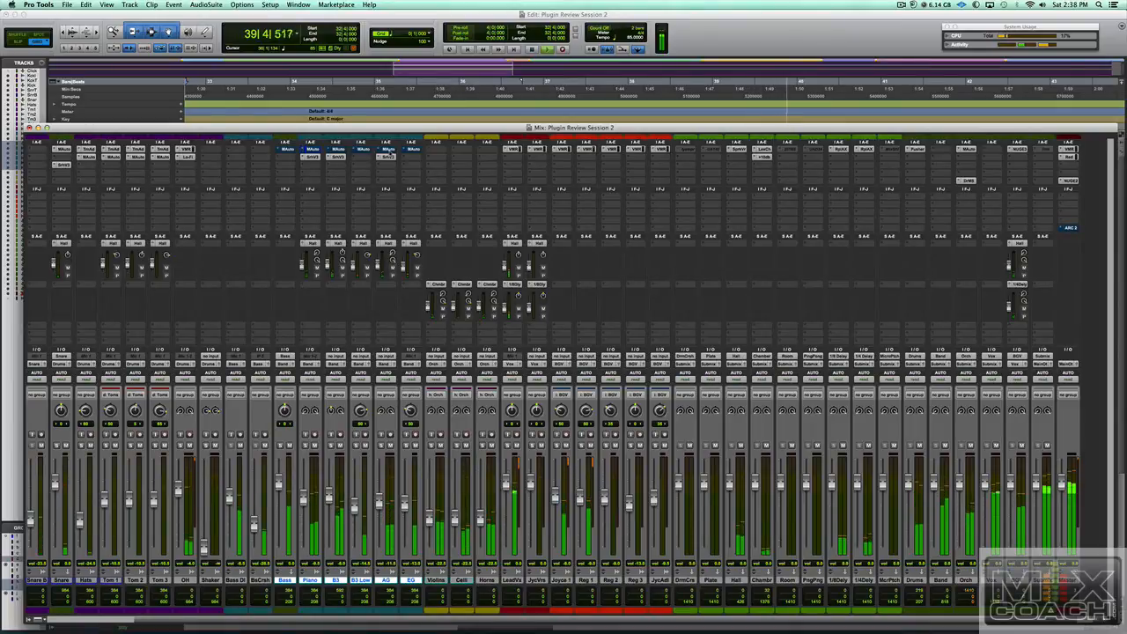
pyautogui.keyDown('alt'); pyautogui.keyDown('shift'); pyautogui.keyDown('super'); pyautogui.click(387, 151); pyautogui.keyUp('super'); pyautogui.keyUp('shift'); pyautogui.keyUp('alt')
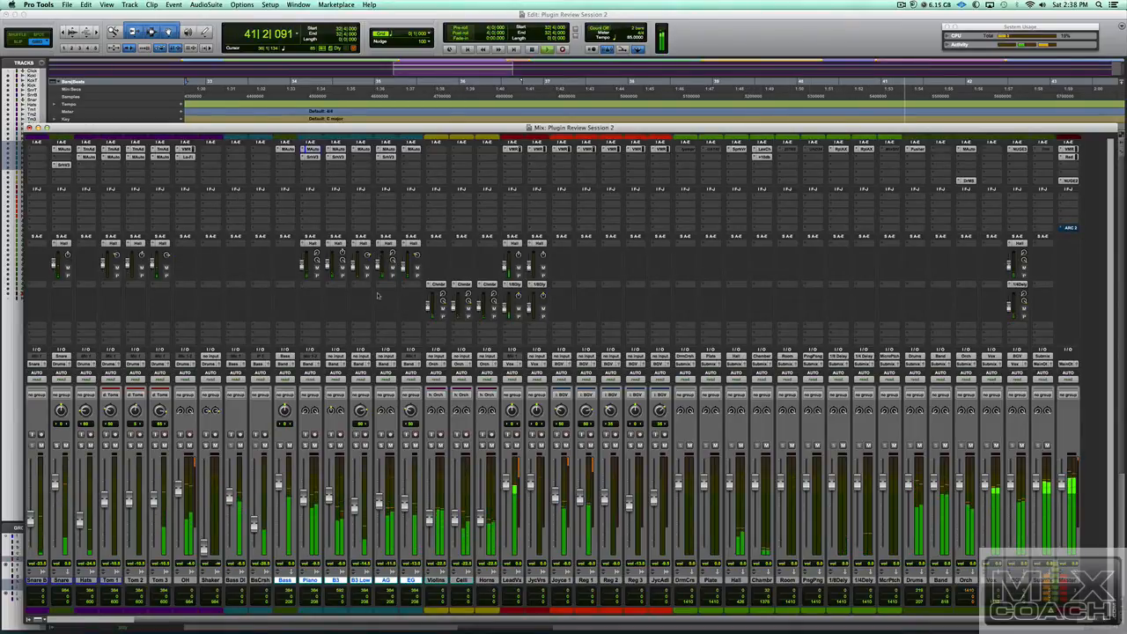
pyautogui.press('space')
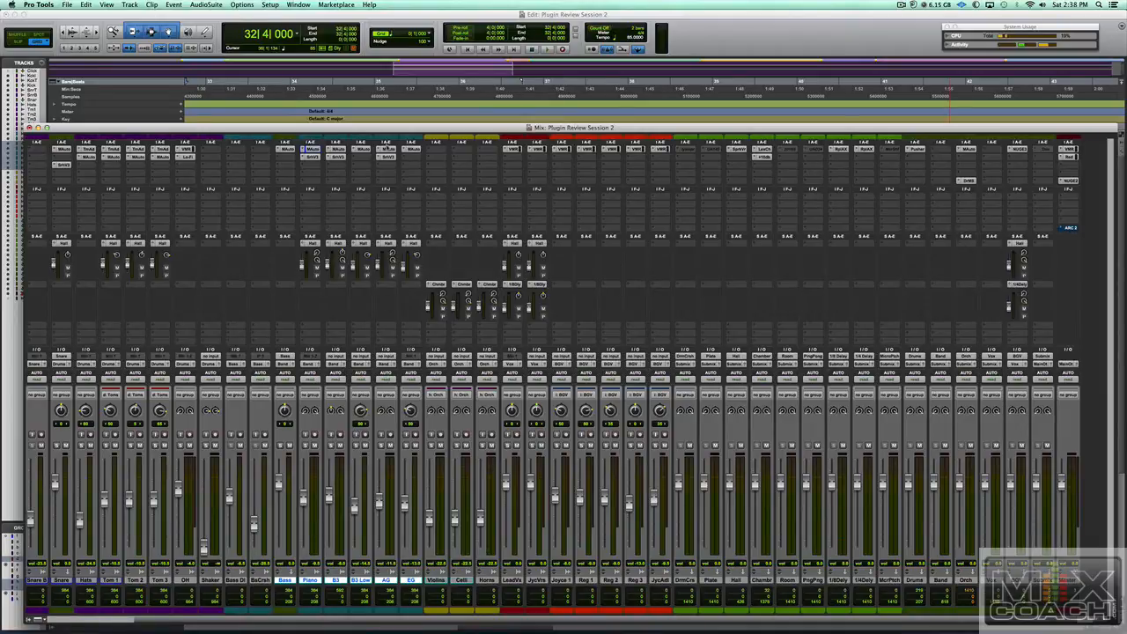
pyautogui.click(387, 149)
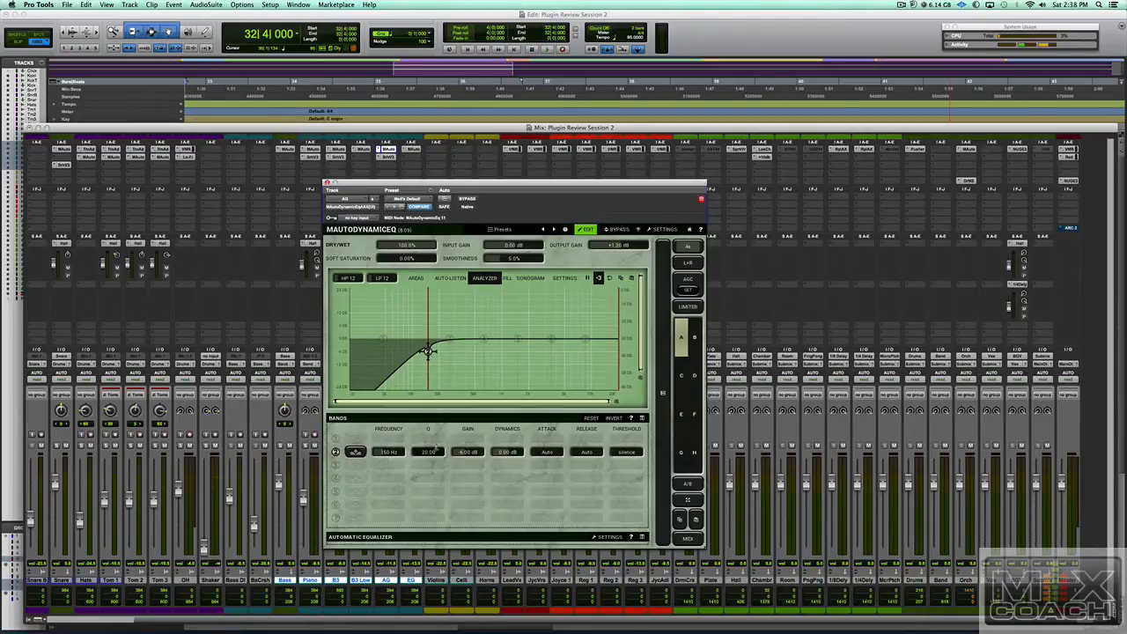
# - Play the session and bypass then re-enable the AG track's EQ twice to compare, then stop
pyautogui.moveTo(399, 182); pyautogui.dragTo(522, 197)
pyautogui.press('space')
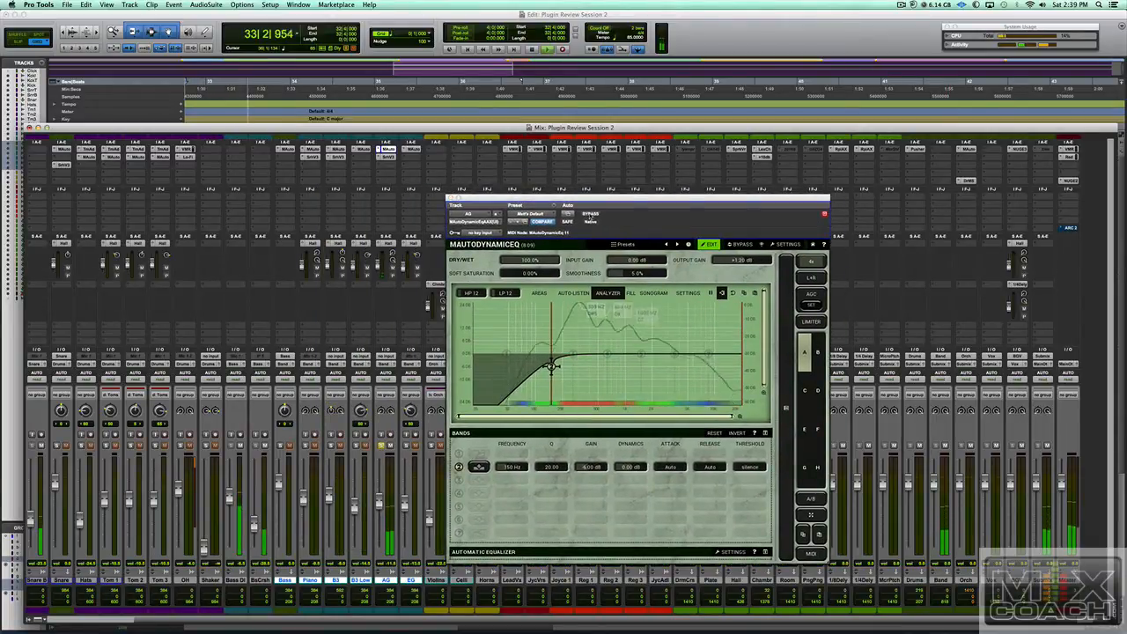
pyautogui.click(590, 214)
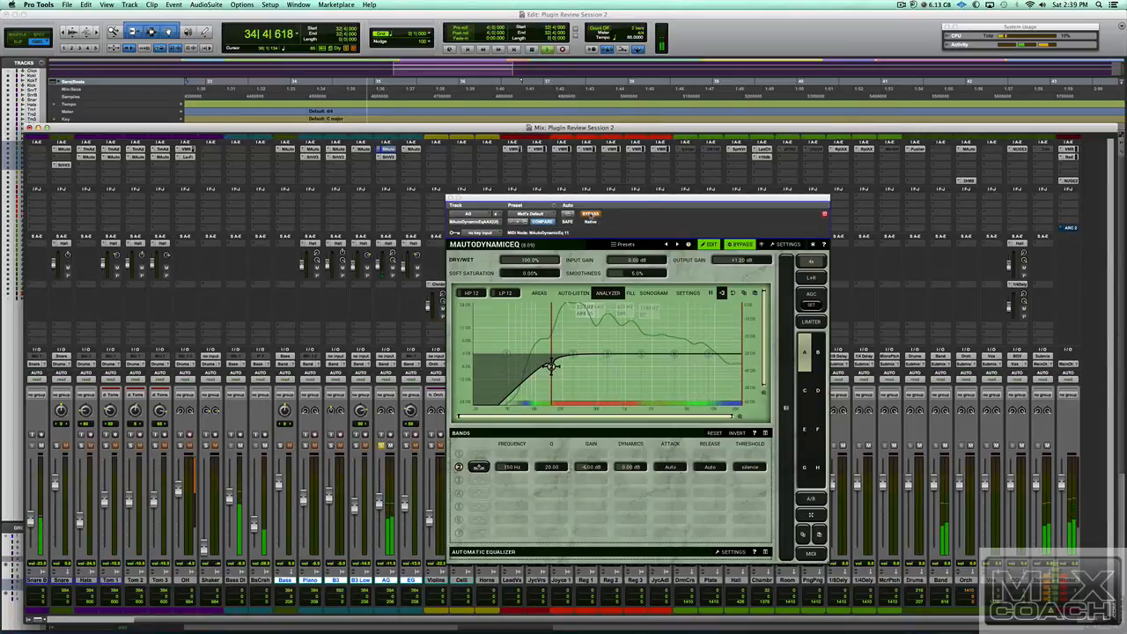
pyautogui.click(590, 215)
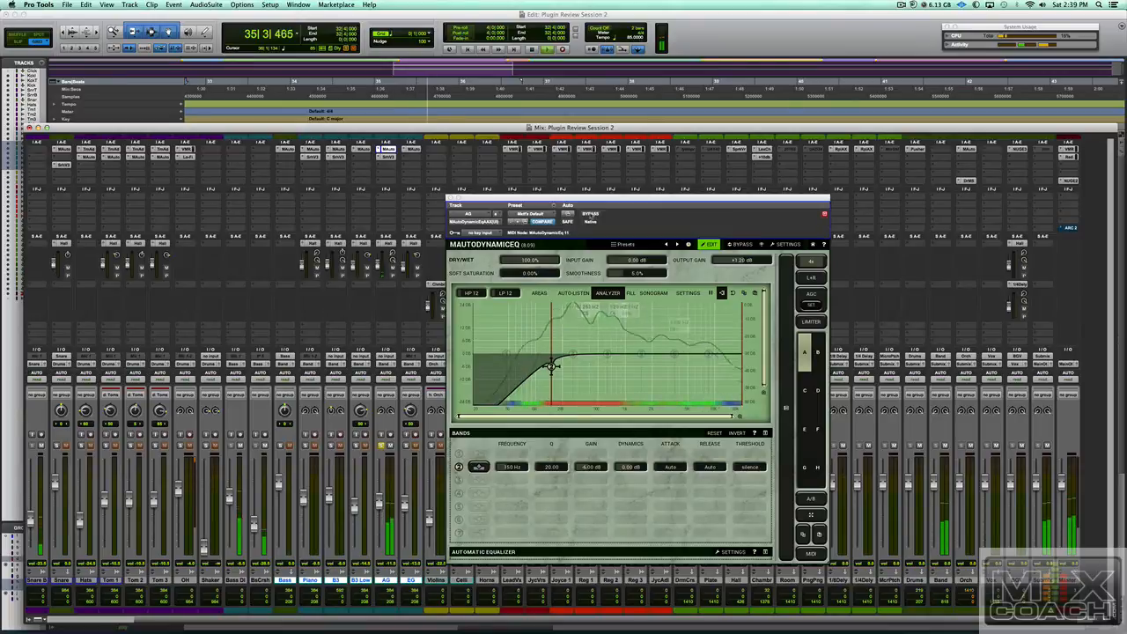
pyautogui.click(590, 215)
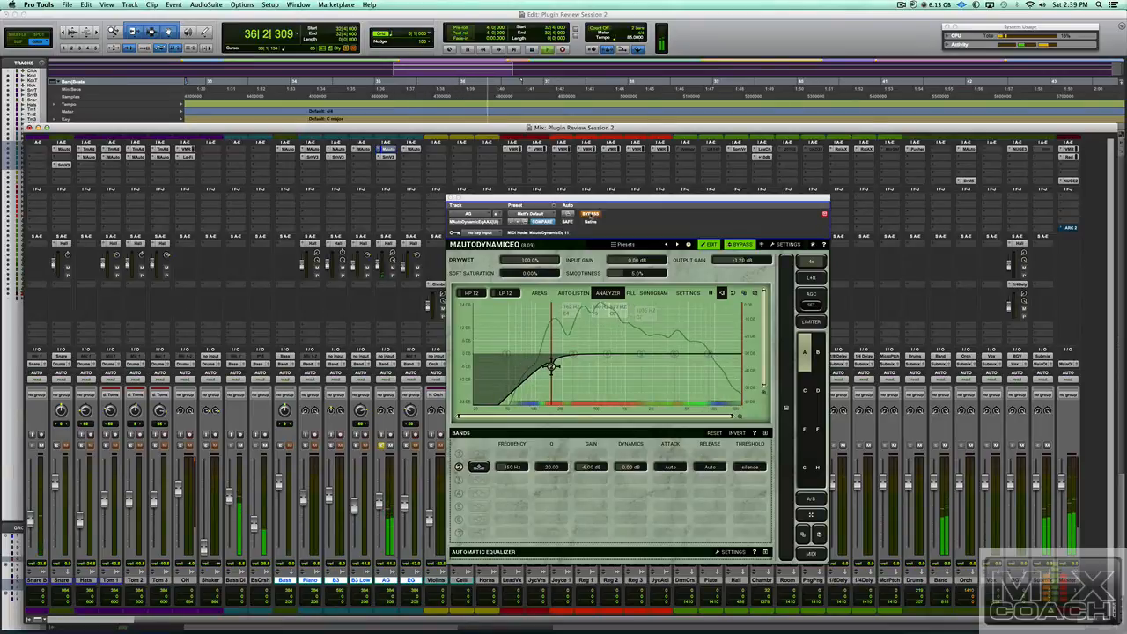
pyautogui.click(590, 215)
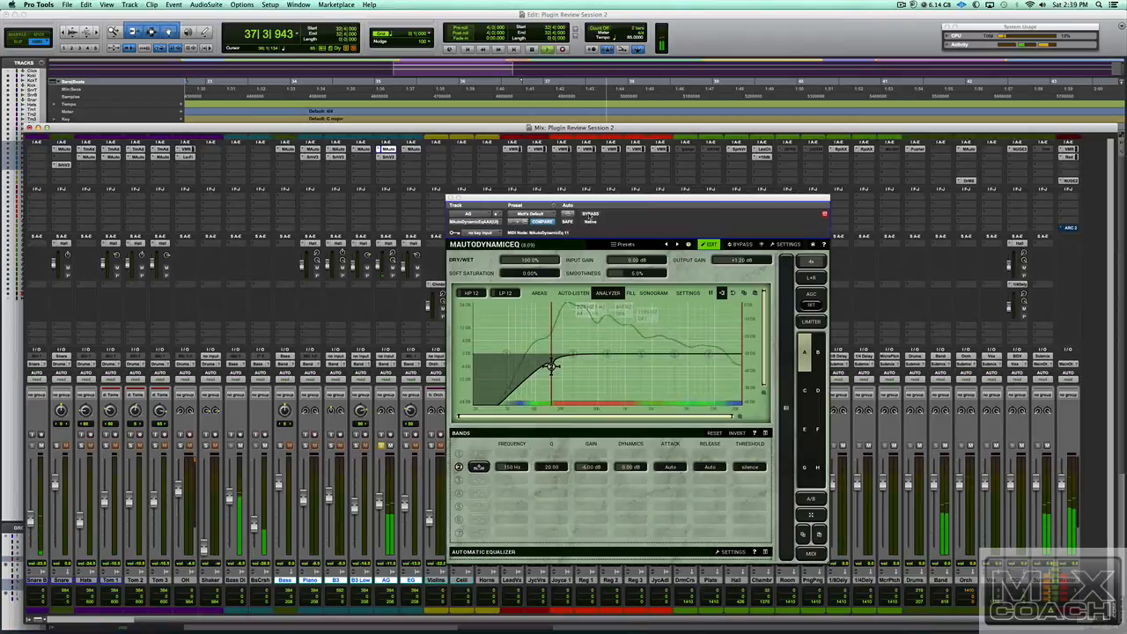
pyautogui.press('space')
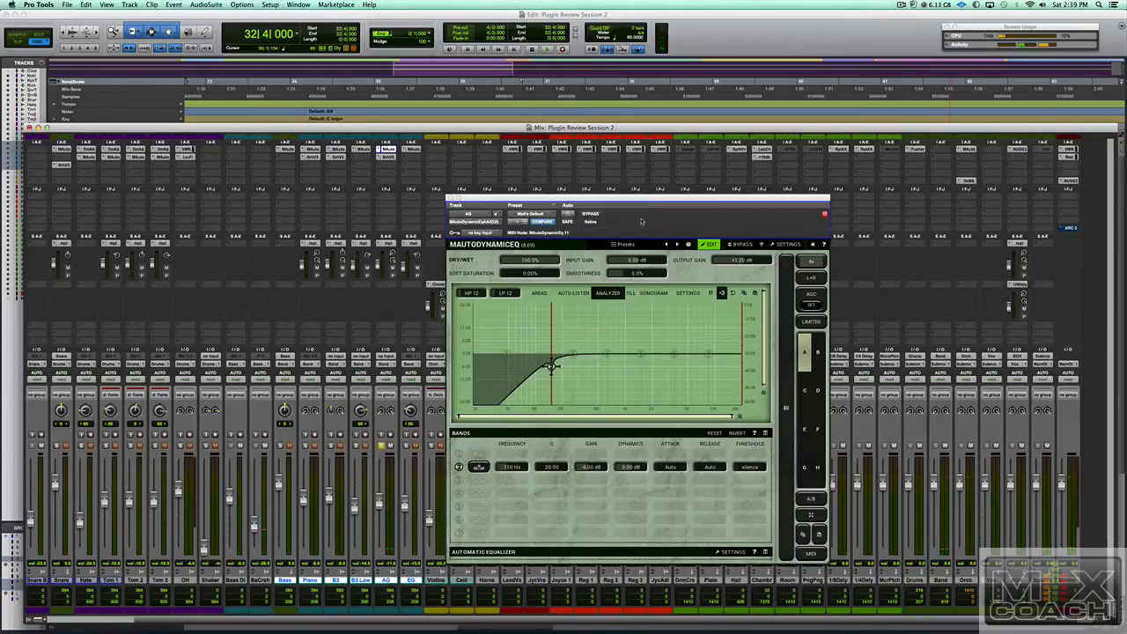
# - Sweep the high-pass band's slope steeper and gentler, settling back at 12 dB/oct
pyautogui.moveTo(734, 200); pyautogui.dragTo(635, 206)
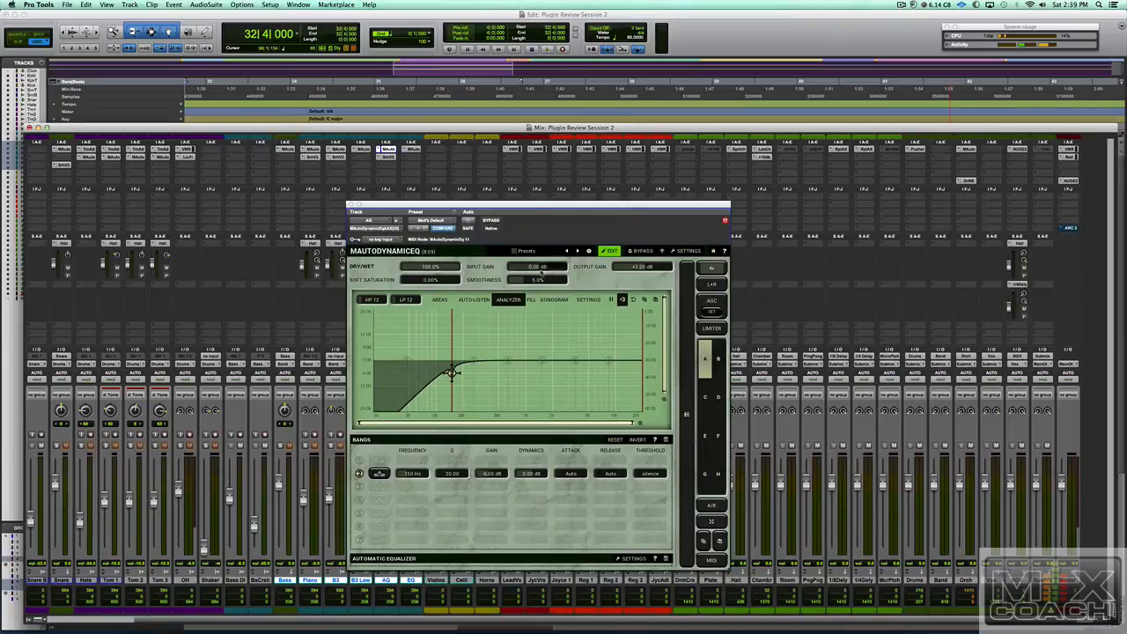
pyautogui.scroll(5, 451, 372)
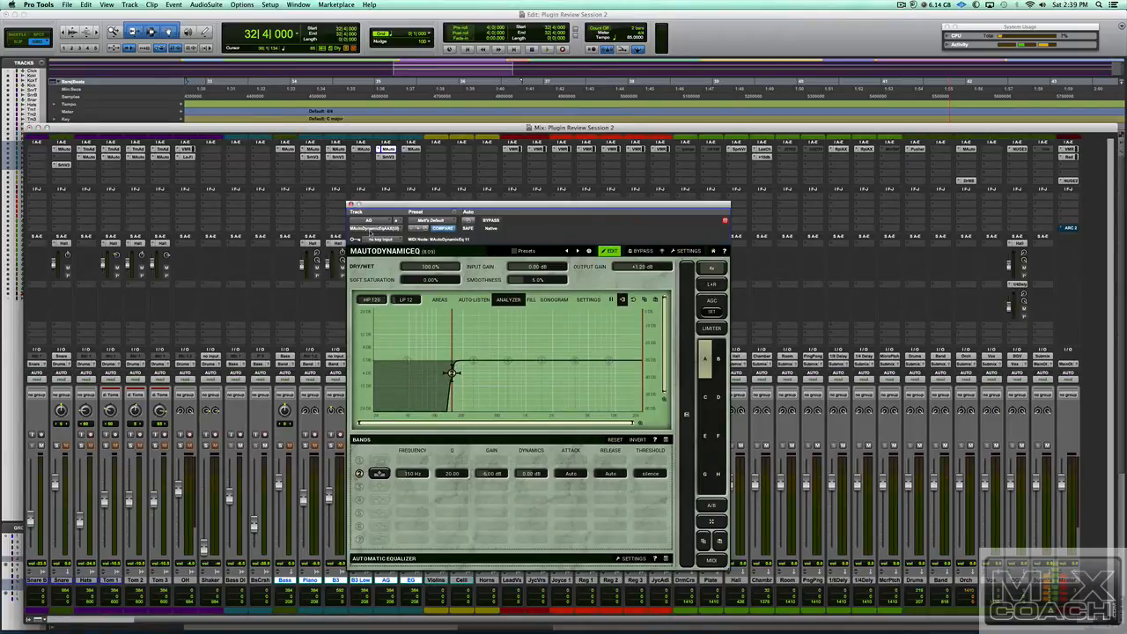
pyautogui.scroll(-6, 450, 373)
pyautogui.scroll(5, 451, 373)
pyautogui.scroll(1, 451, 373)
pyautogui.scroll(-6, 451, 372)
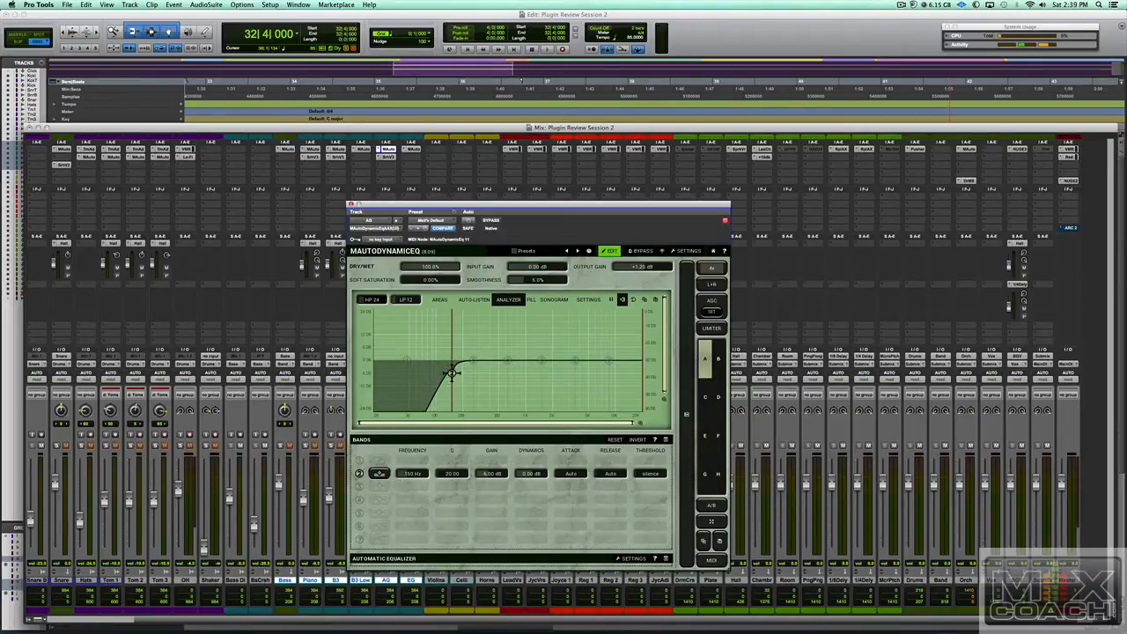
pyautogui.scroll(-1, 450, 372)
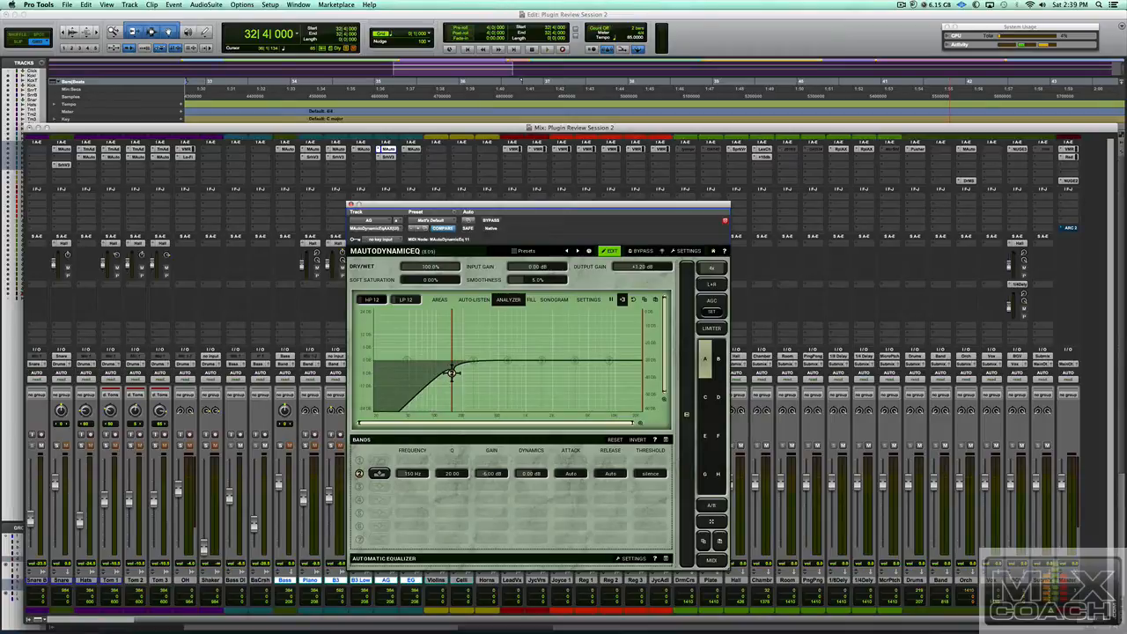
pyautogui.click(499, 300)
pyautogui.click(713, 285)
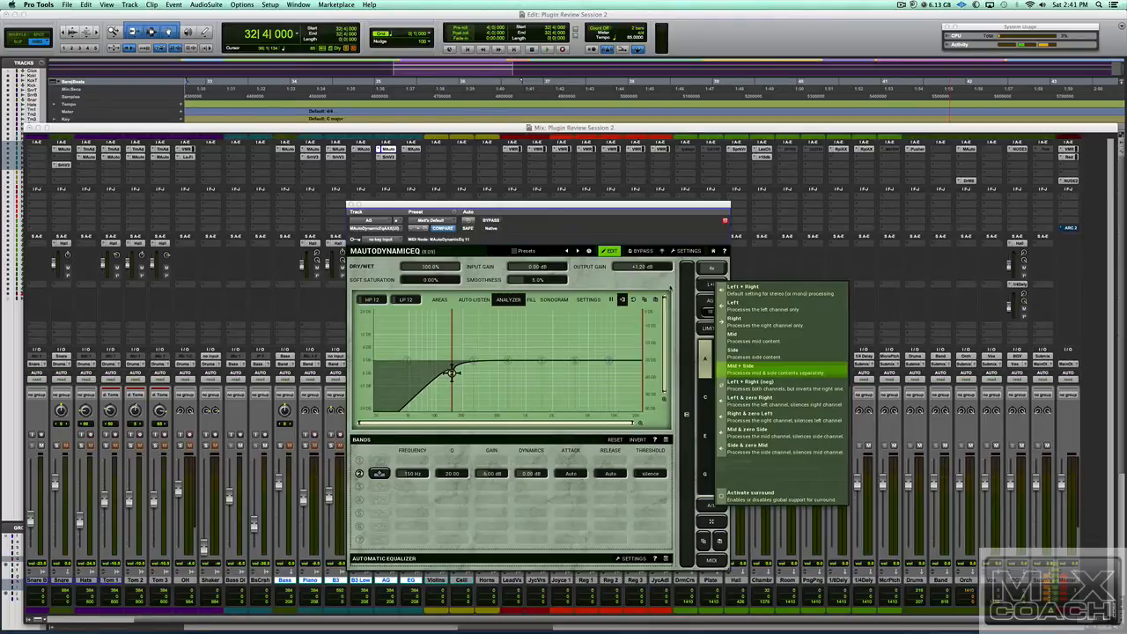
pyautogui.click(671, 288)
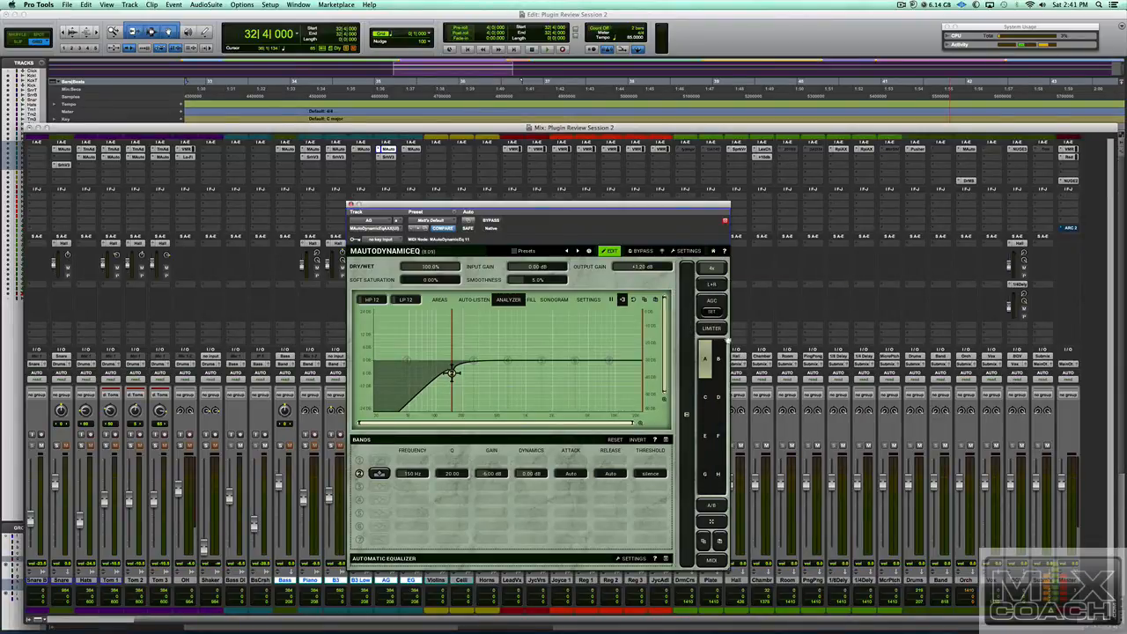
pyautogui.click(713, 328)
pyautogui.click(711, 560)
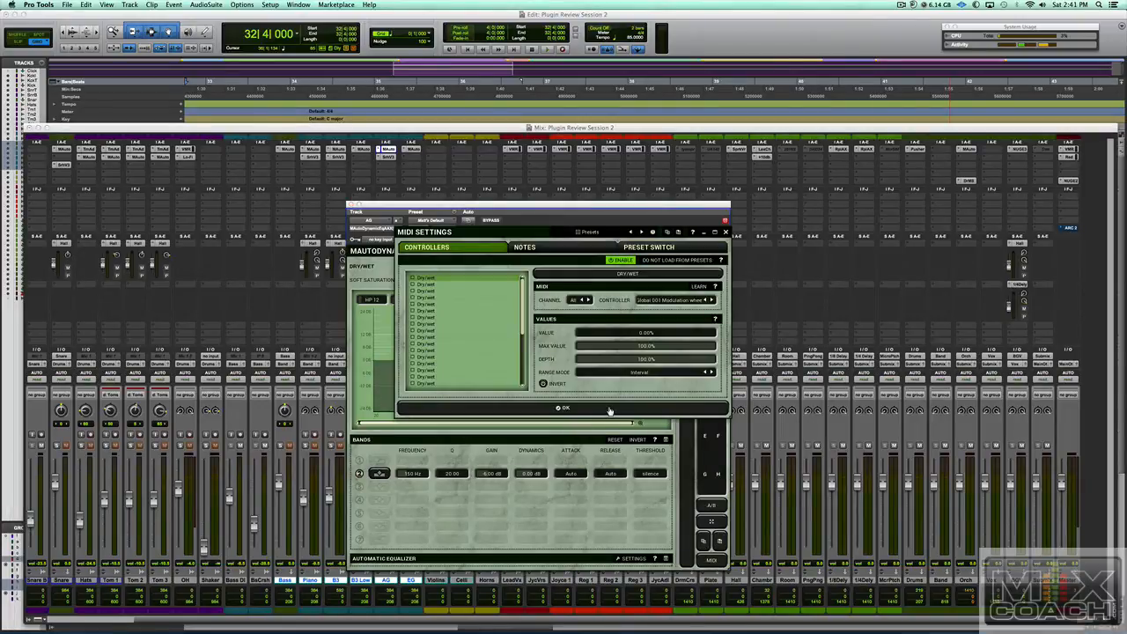
pyautogui.click(564, 408)
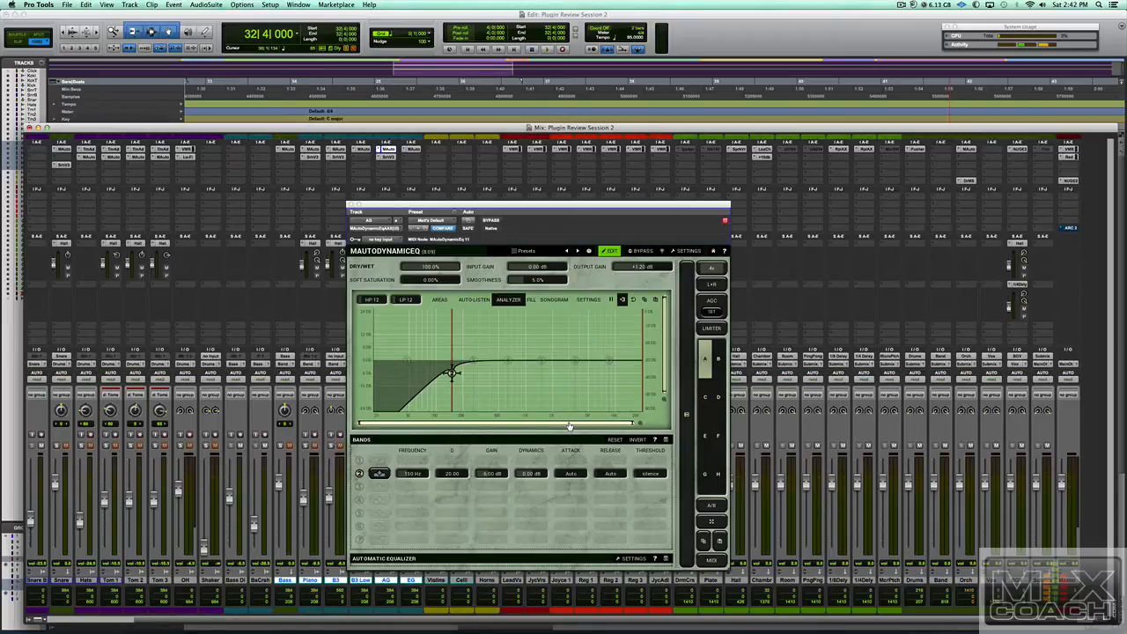
# - Widen the MAutoDynamicEq window to show the In/Side/Out meters and Multiparameters & Modulators panel
pyautogui.click(686, 443)
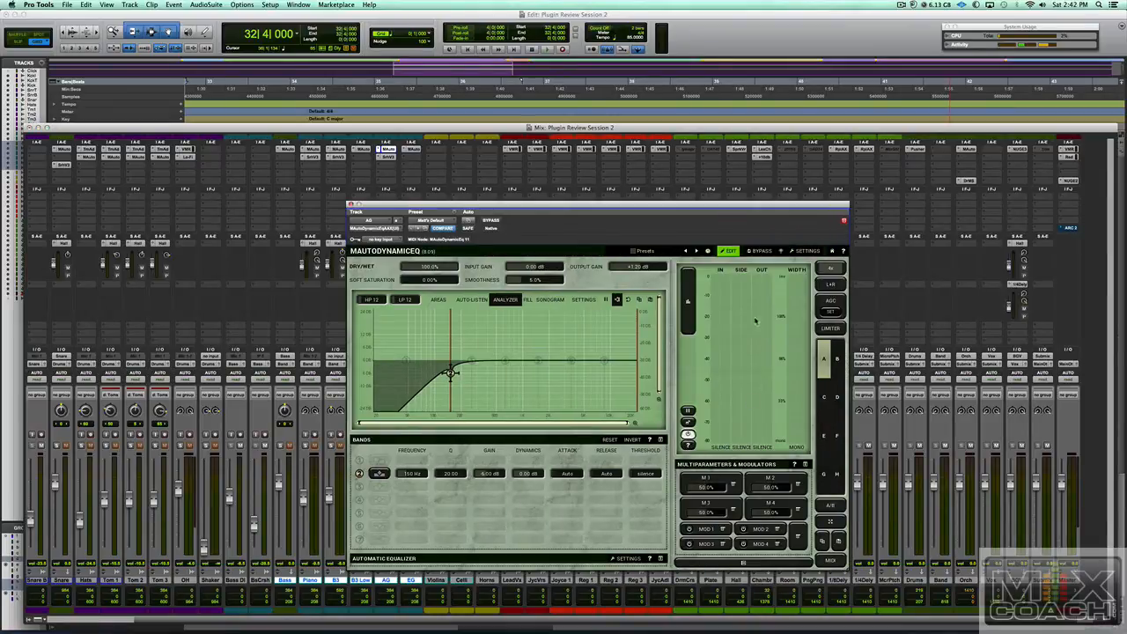